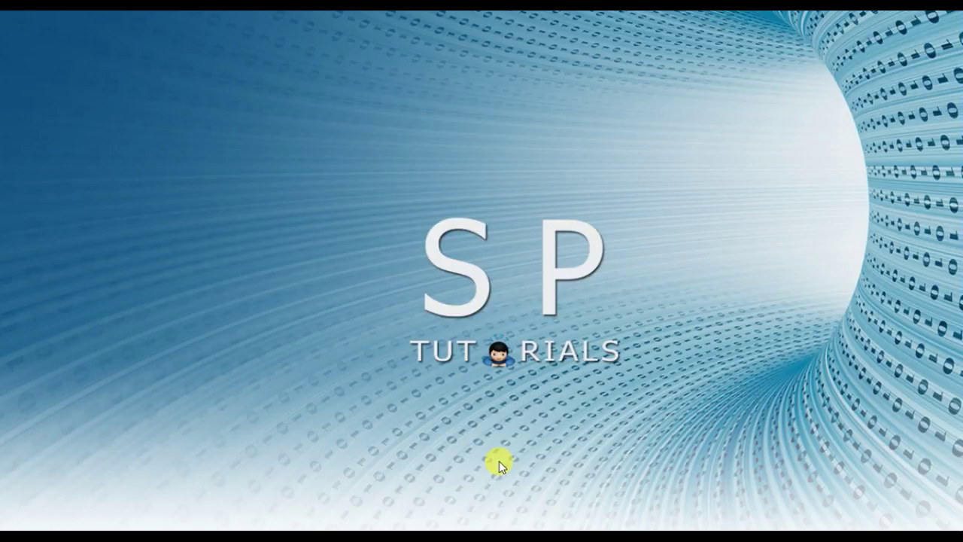
Step: Launch Excel from the Run prompt to open the blank workbook Book1
key(super+r)
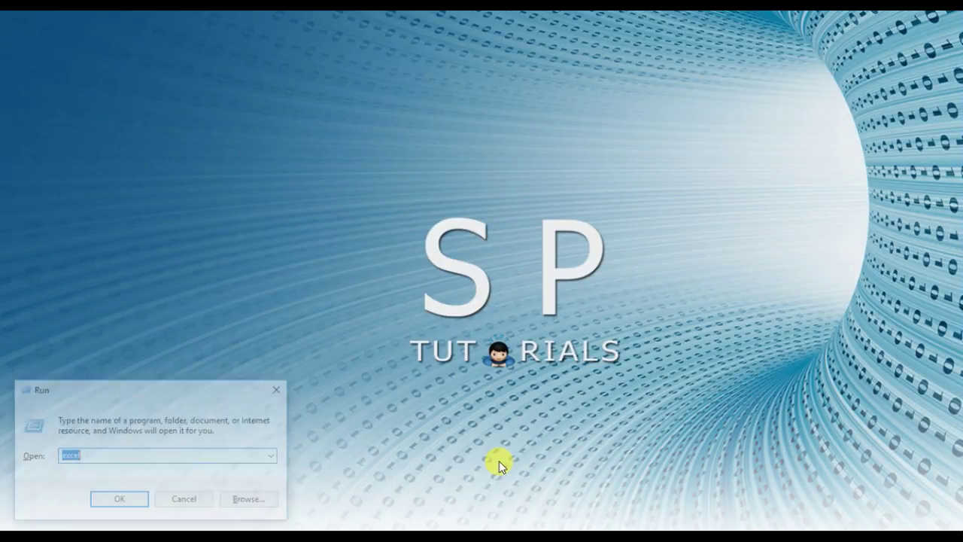
key(Return)
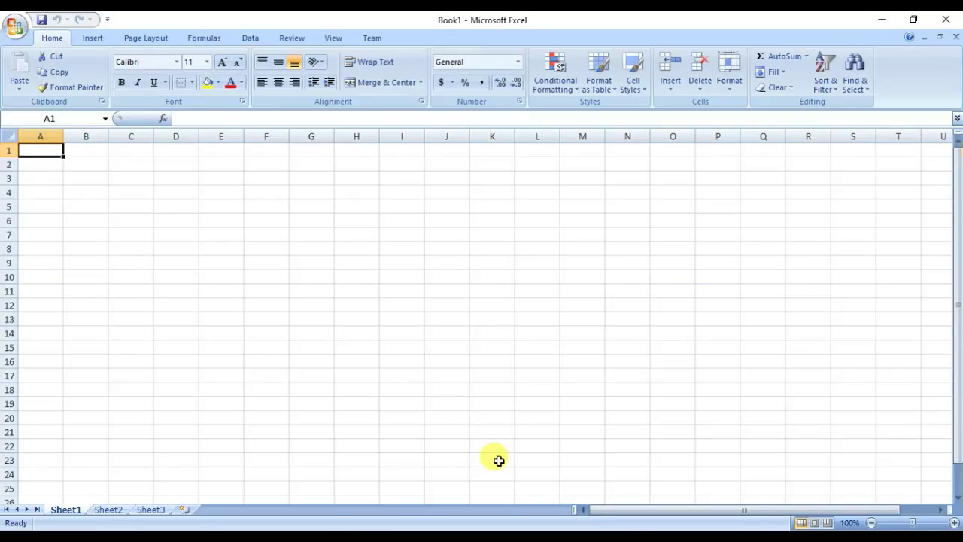
Step: Enter 'Comment' in cell I7, make it bold and give it a yellow fill
key(Down)
key(Down)
key(Down)
key(Down)
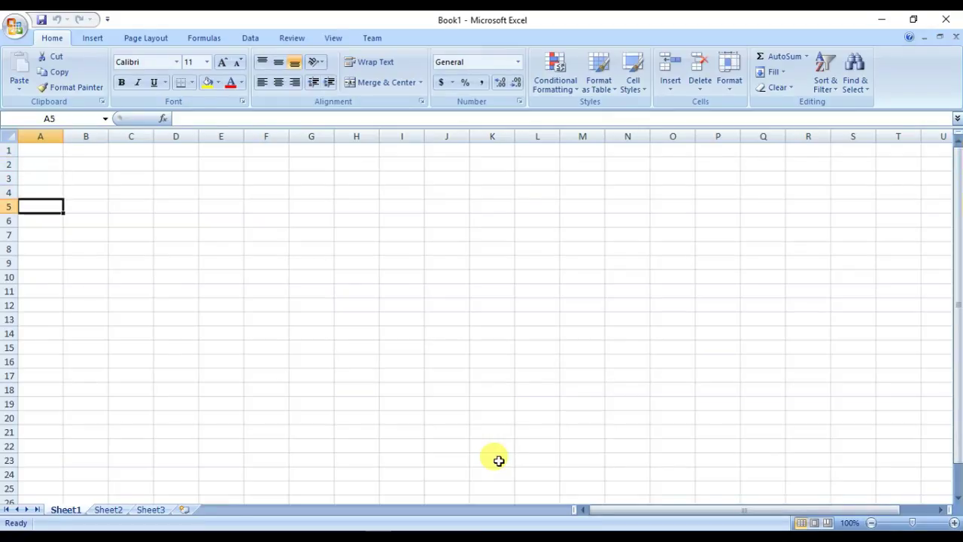
key(Right)
key(Right)
key(Right)
key(Right)
key(Right)
key(Down)
key(Down)
key(Right)
key(Right)
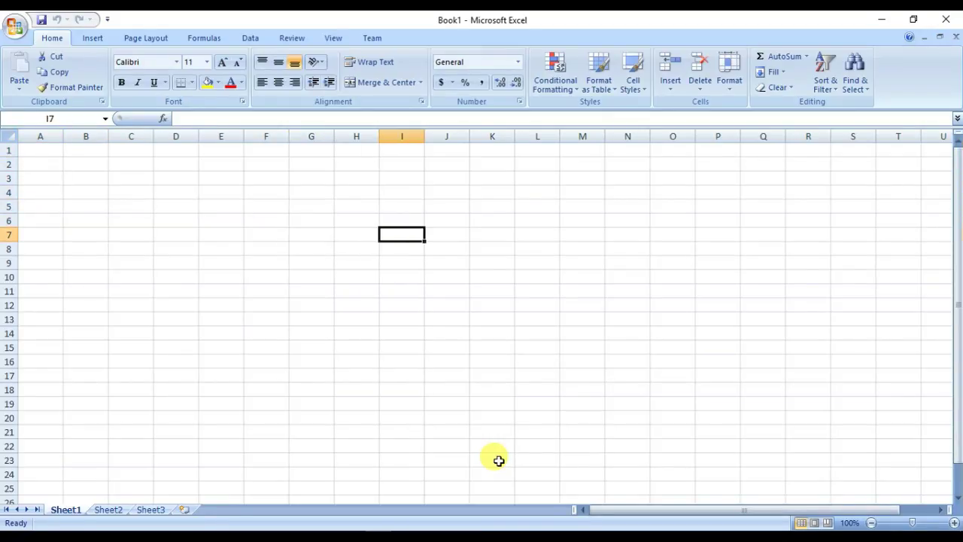
text(Comment)
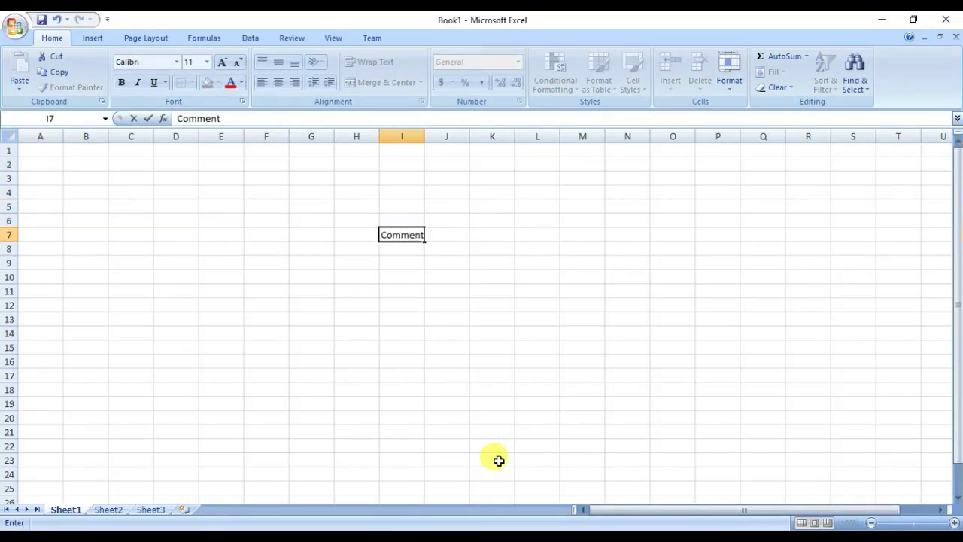
key(Return)
key(Up)
key(ctrl+b)
click(209, 82)
Step: Widen column I slightly to fit 'Comment', then reselect I7
click(412, 251)
drag(425, 136, 430, 139)
click(440, 289)
click(417, 232)
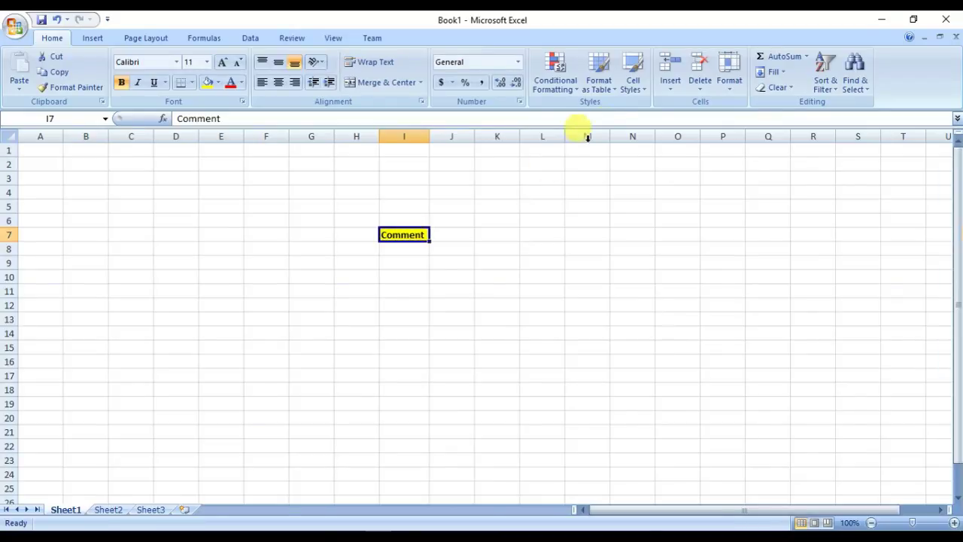
Step: Browse the Insert options without choosing, then bring up cell I7's context menu
click(669, 92)
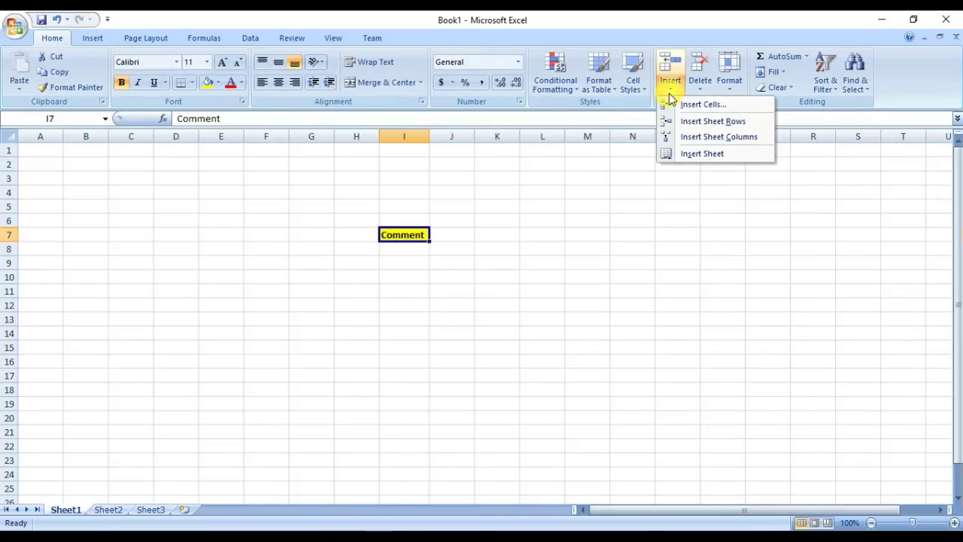
click(406, 235)
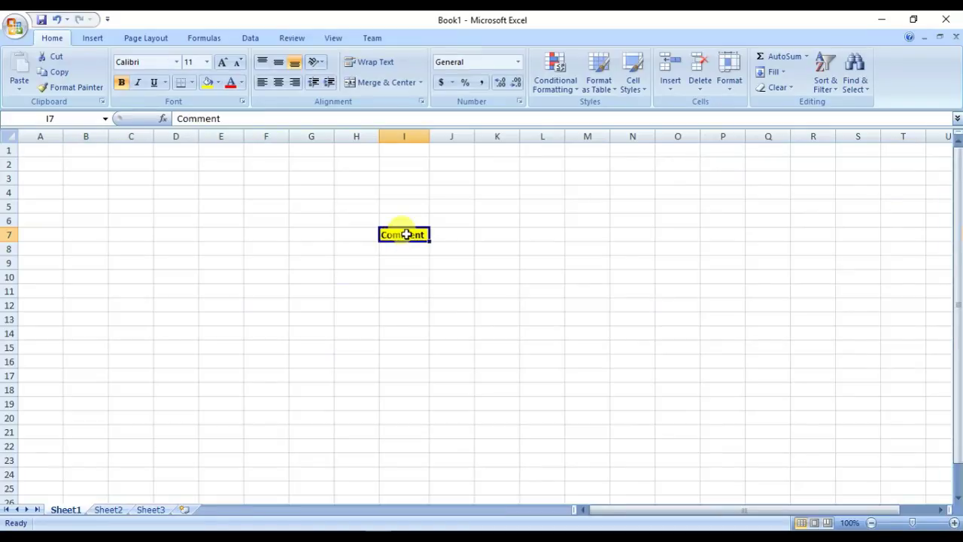
right_click(406, 235)
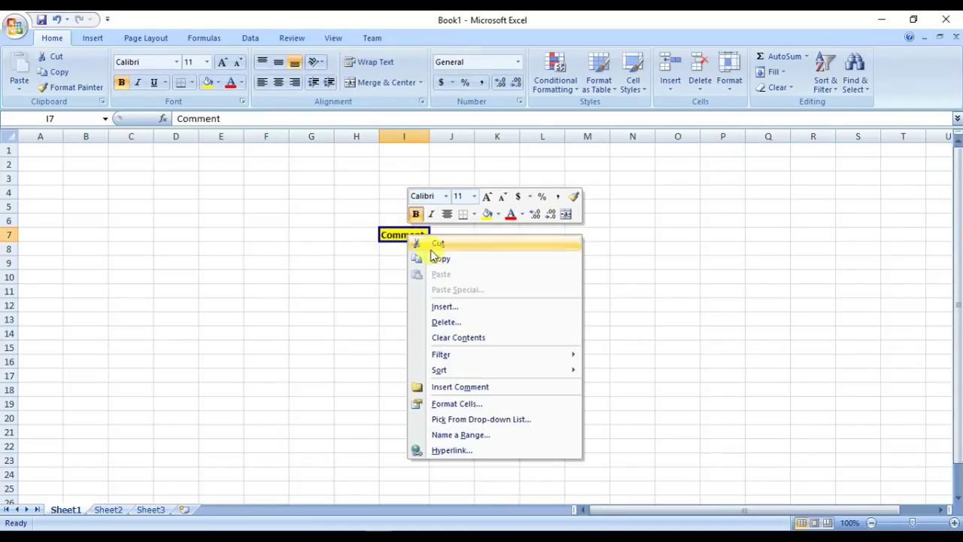
Step: Add a comment to I7, replacing the default author label with 'This is a comment'
click(463, 392)
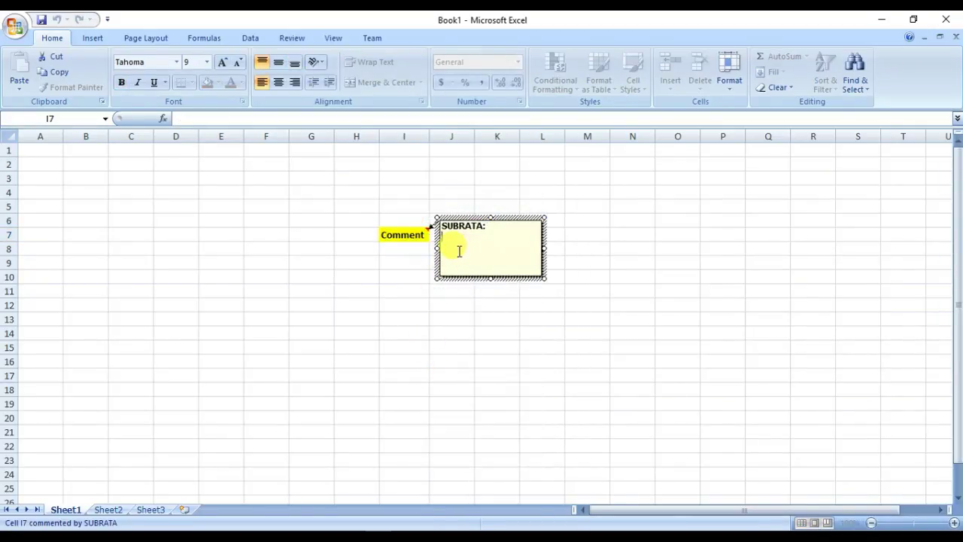
drag(456, 243, 425, 217)
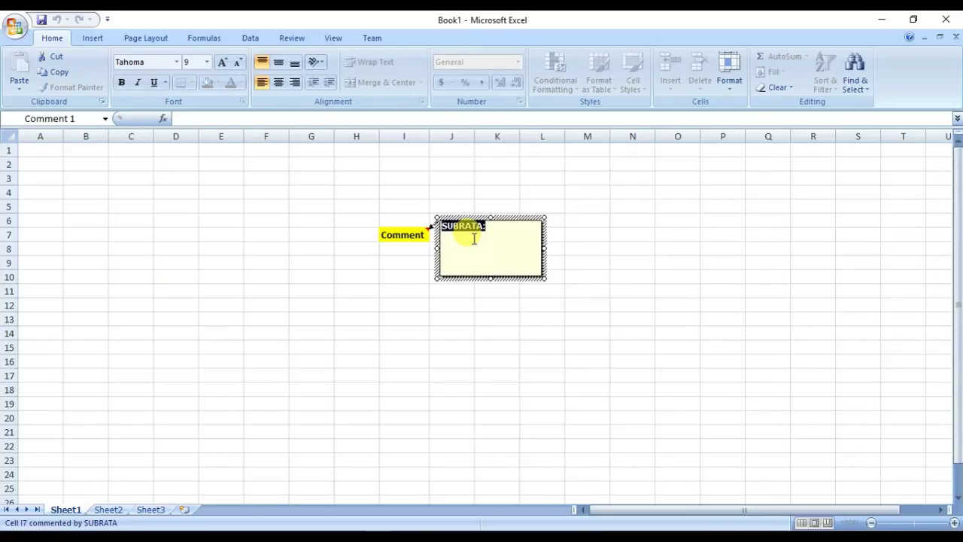
key(BackSpace)
text(This is a comment)
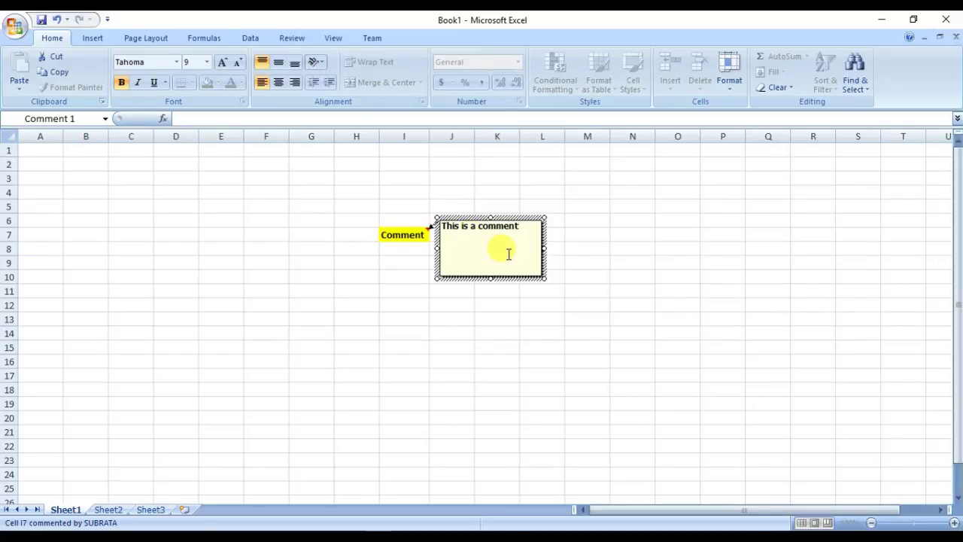
Step: Stretch I7's comment box across columns J–P down to row 19, then close it
click(543, 278)
drag(544, 278, 719, 403)
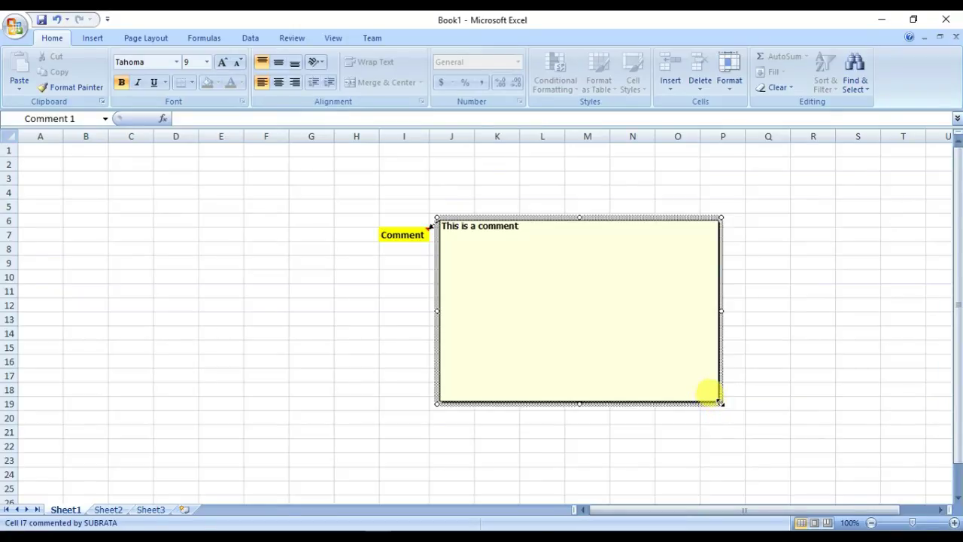
click(561, 241)
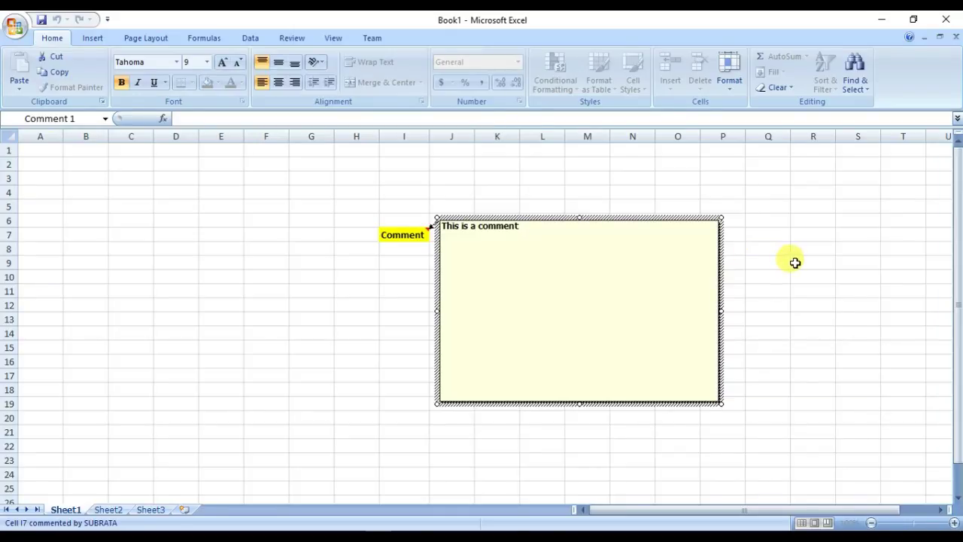
click(796, 262)
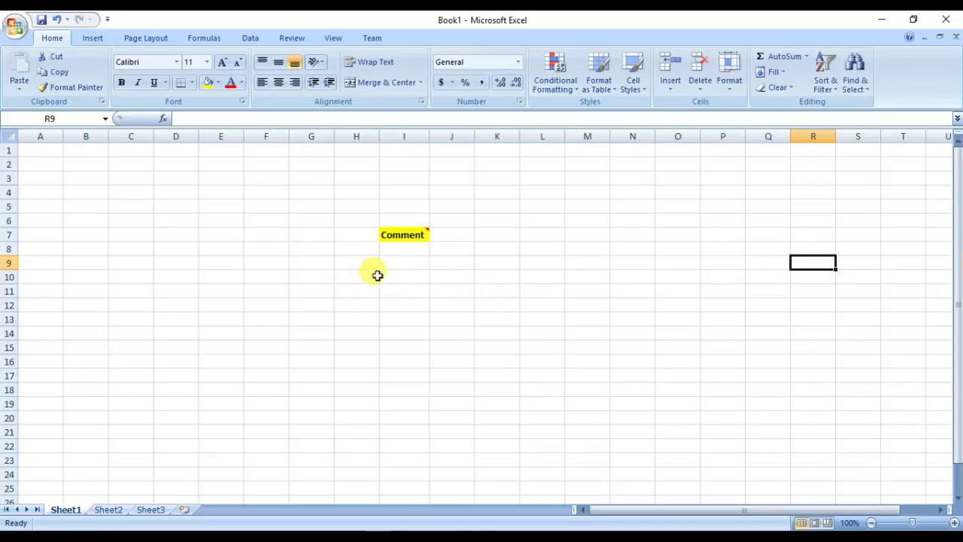
click(403, 235)
ctrl+scroll(483, 273, up, 7)
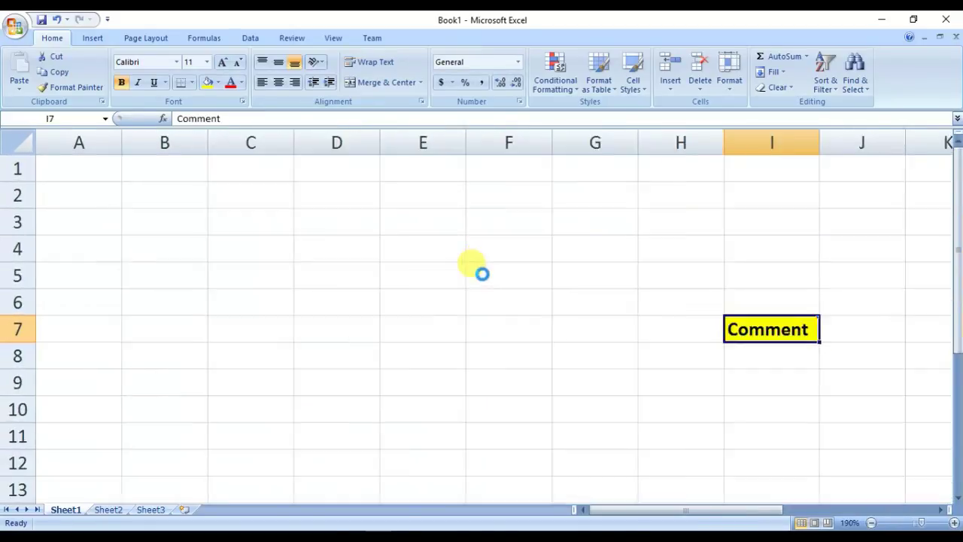
click(653, 374)
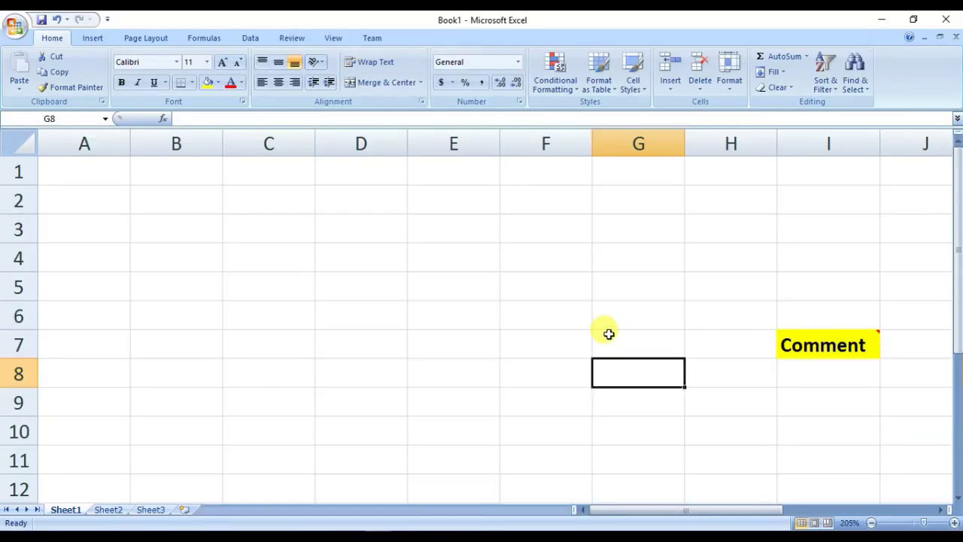
ctrl+scroll(609, 333, down, 2)
ctrl+scroll(609, 334, down, 1)
ctrl+scroll(609, 333, down, 3)
ctrl+scroll(609, 333, down, 3)
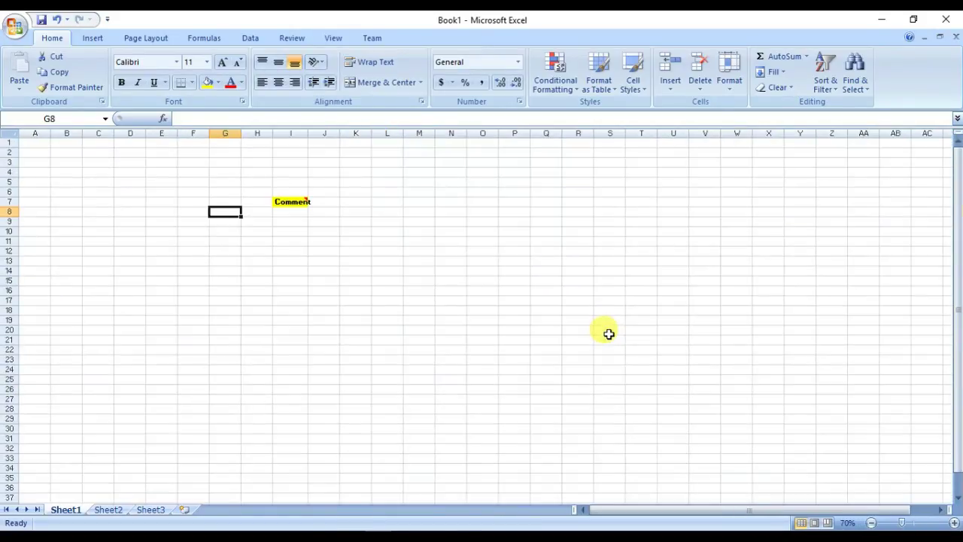
ctrl+scroll(609, 334, up, 2)
click(385, 292)
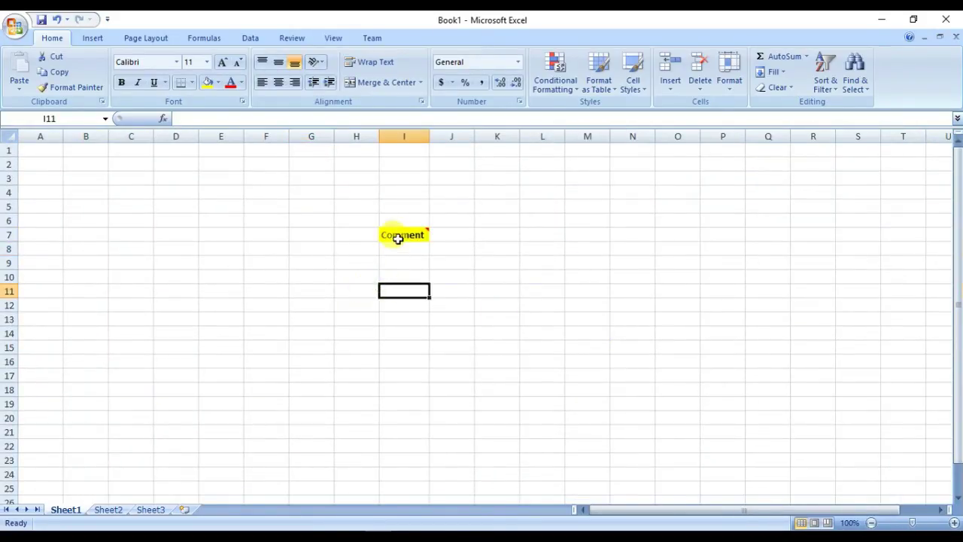
mouse_move(424, 238)
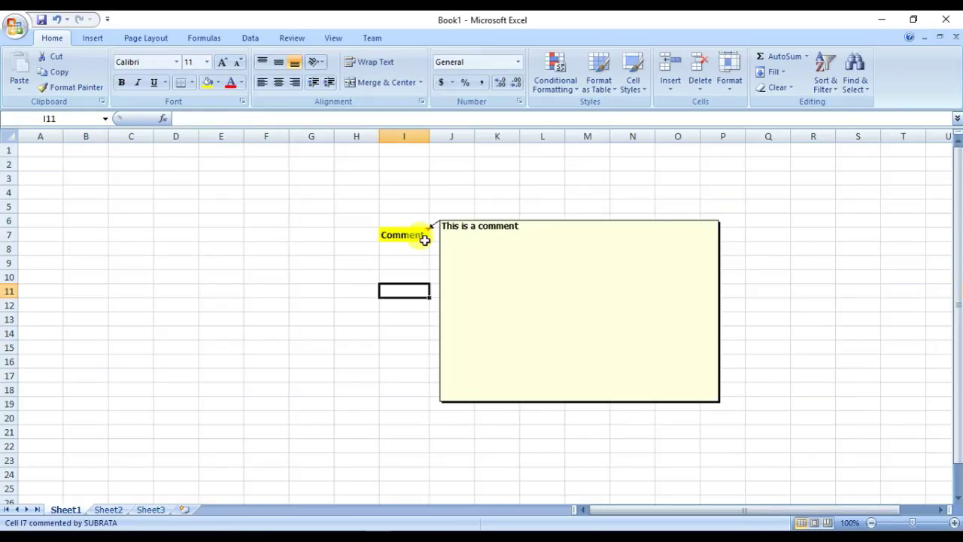
click(419, 235)
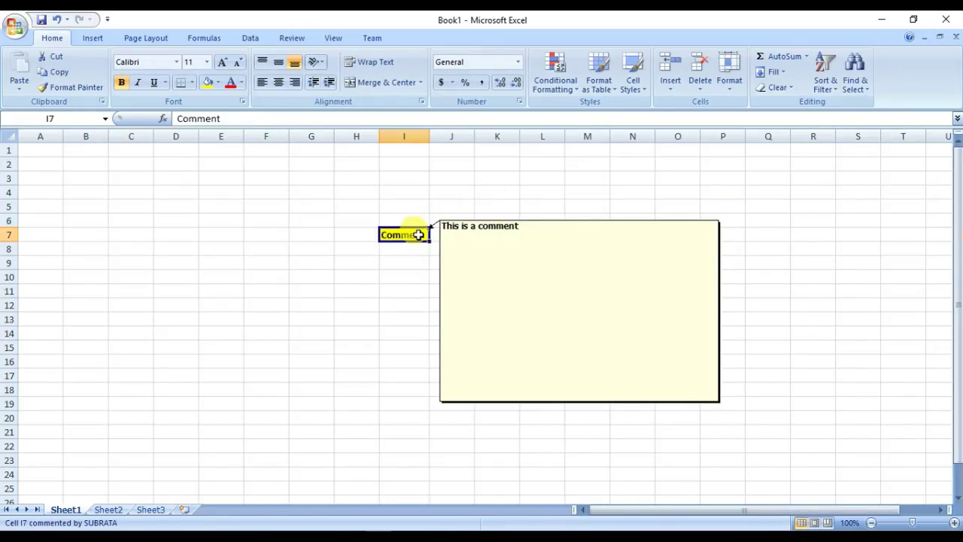
right_click(419, 235)
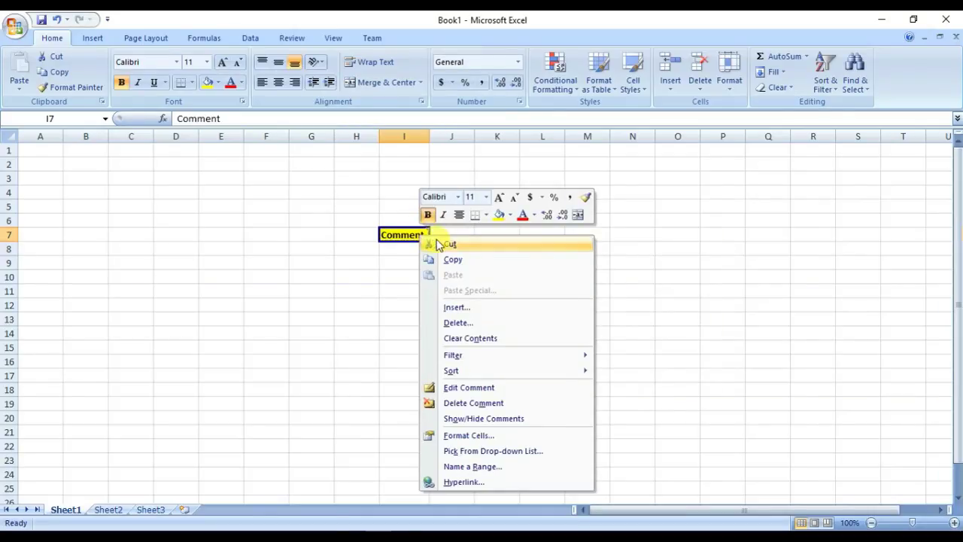
click(420, 260)
click(417, 236)
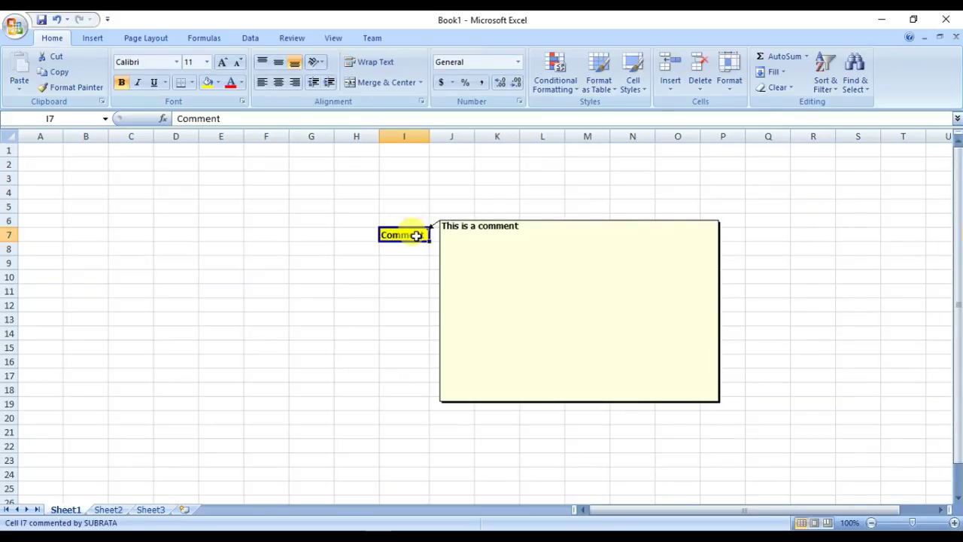
Step: Append 'is edited' so I7's comment reads 'This is a comment is edited'
right_click(417, 237)
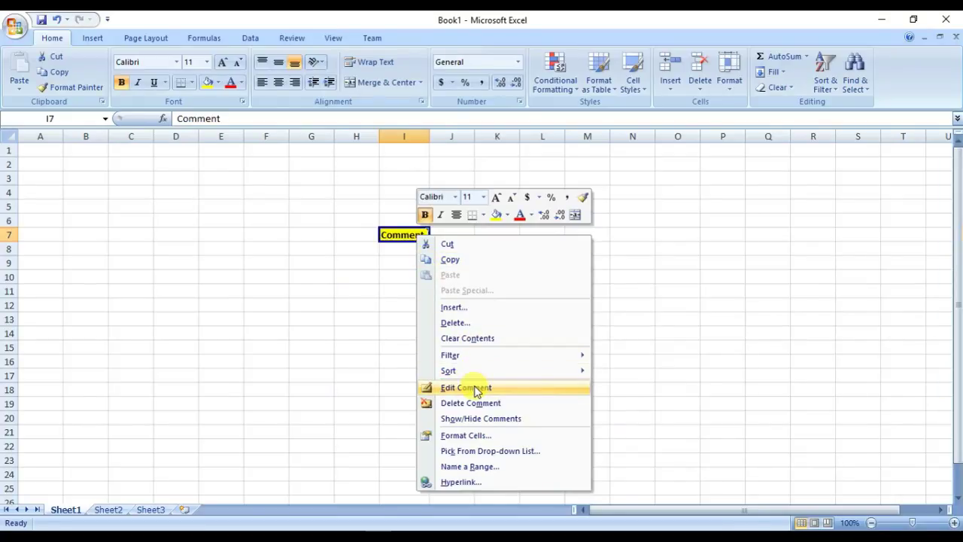
click(476, 388)
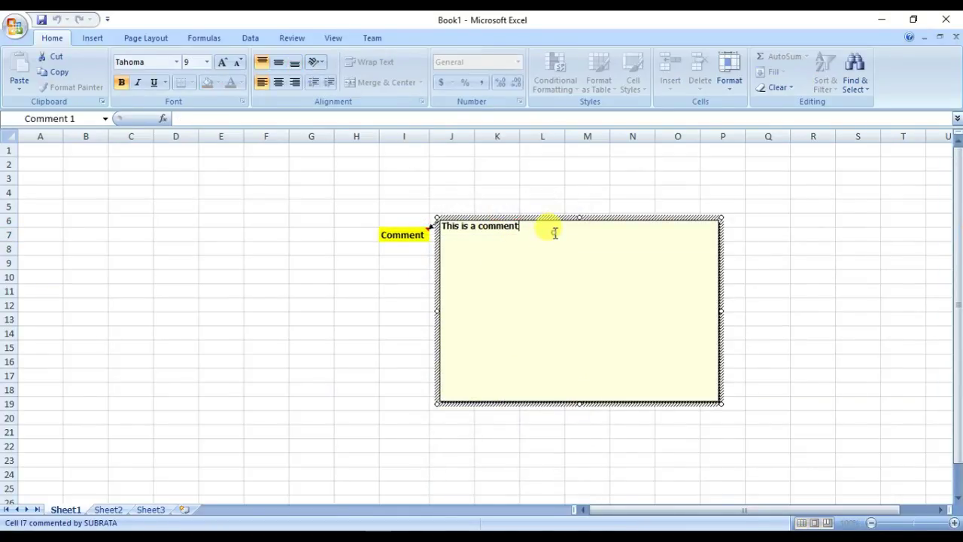
text(is edited)
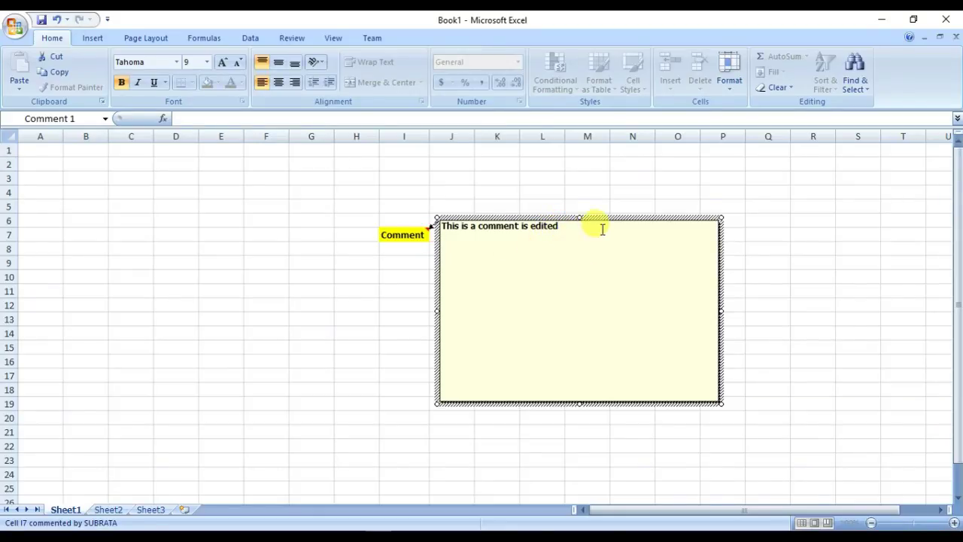
click(755, 281)
mouse_move(403, 234)
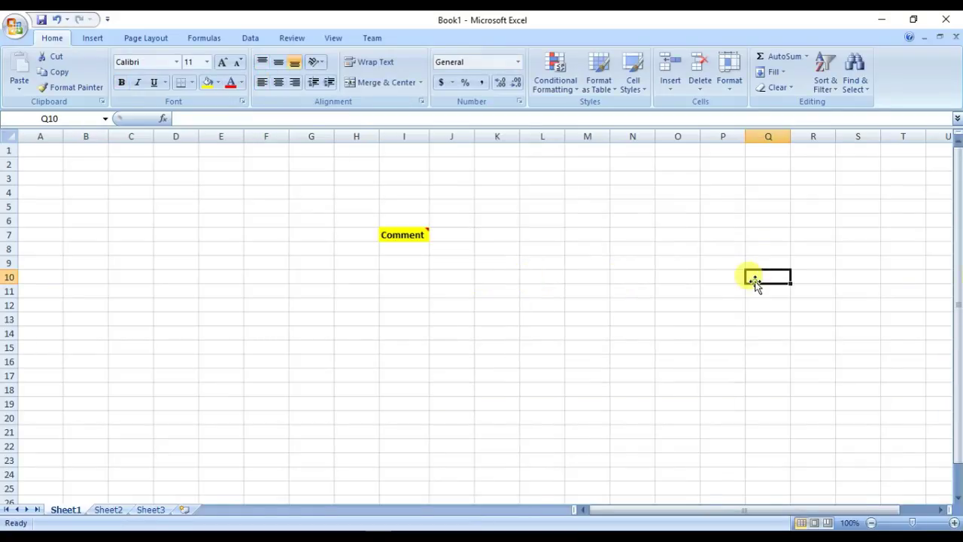
Step: Delete the comment from cell I7, leaving the cell selected
click(414, 234)
right_click(415, 235)
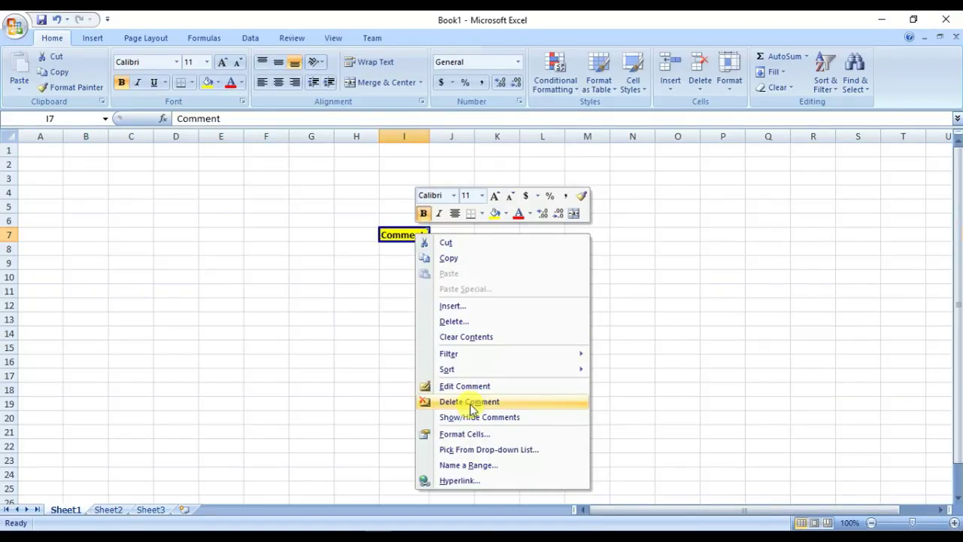
click(472, 404)
click(452, 276)
click(411, 239)
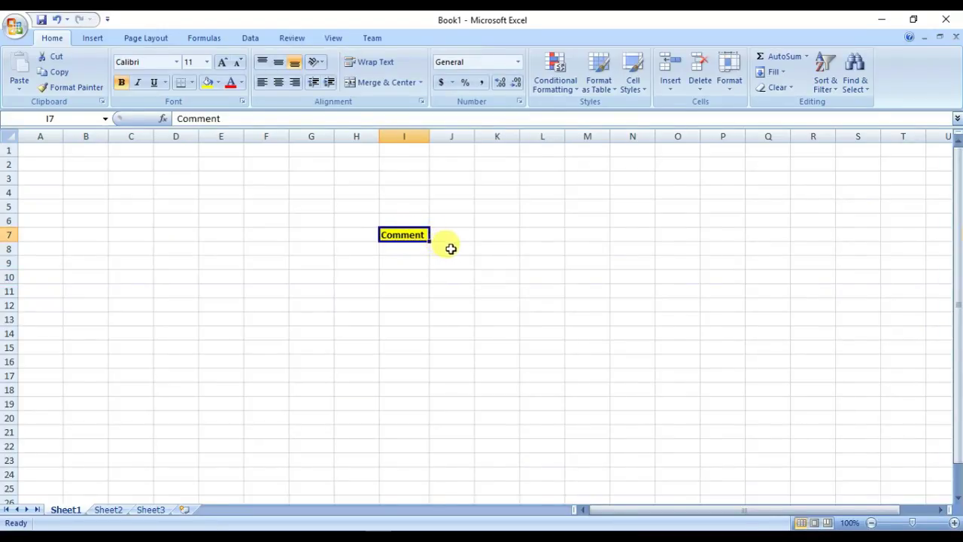
click(451, 252)
click(415, 235)
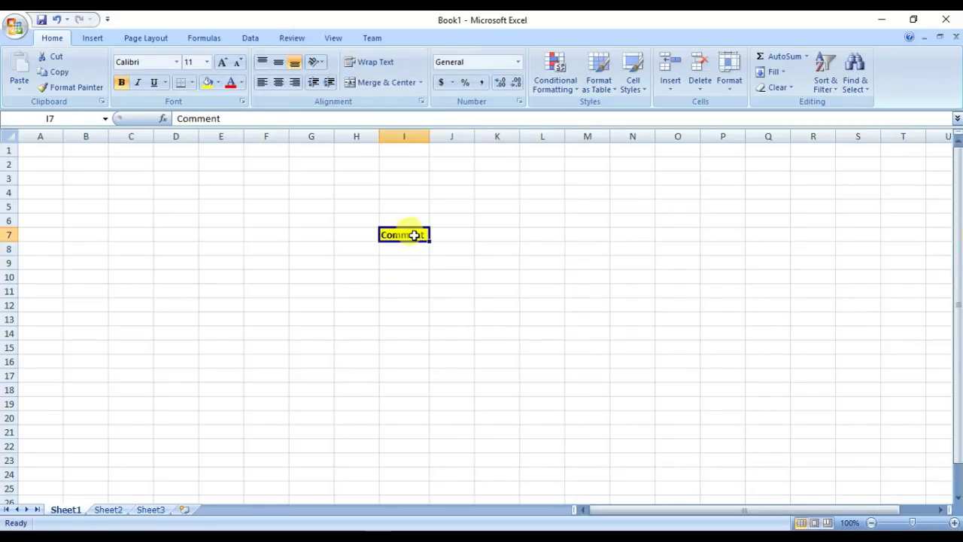
Step: Insert a new comment on I7 and clear its default author name, leaving it empty
right_click(414, 235)
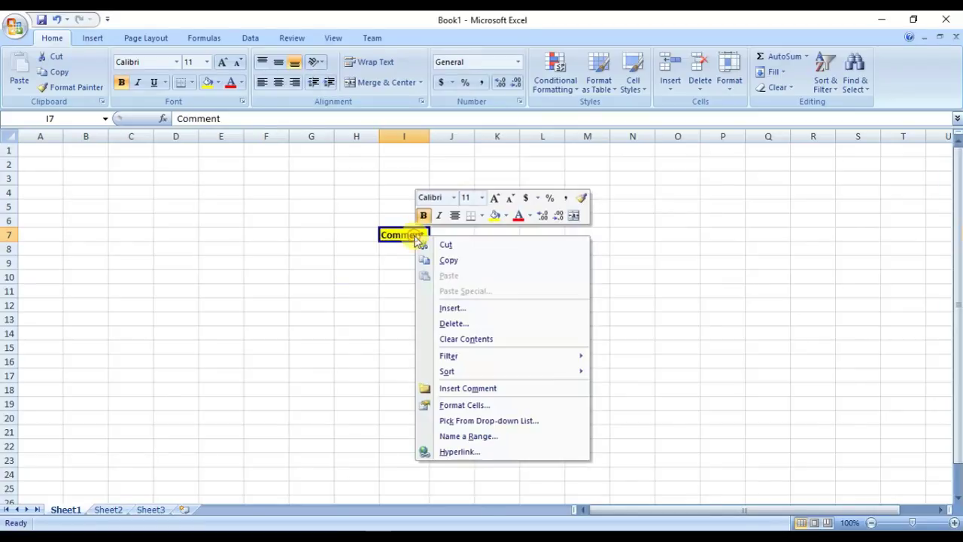
click(466, 388)
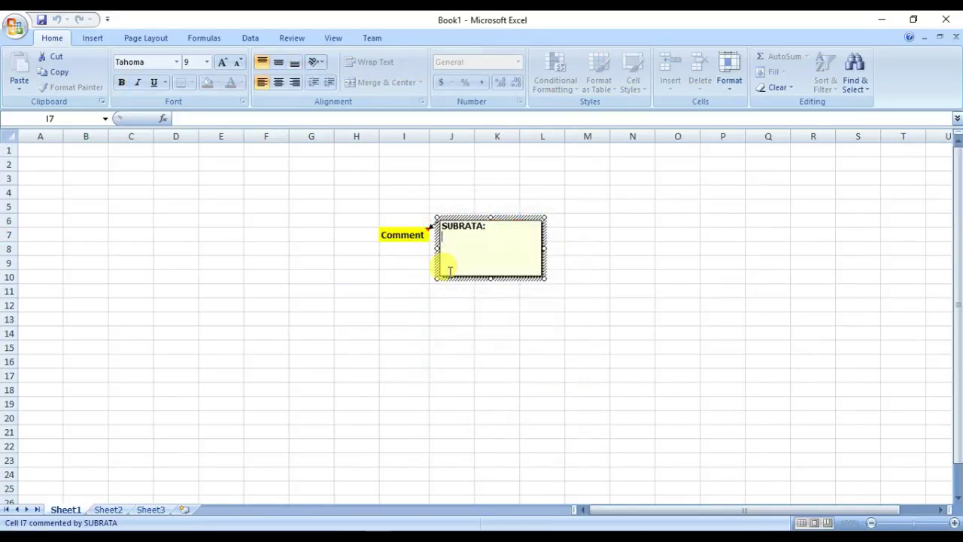
double_click(466, 227)
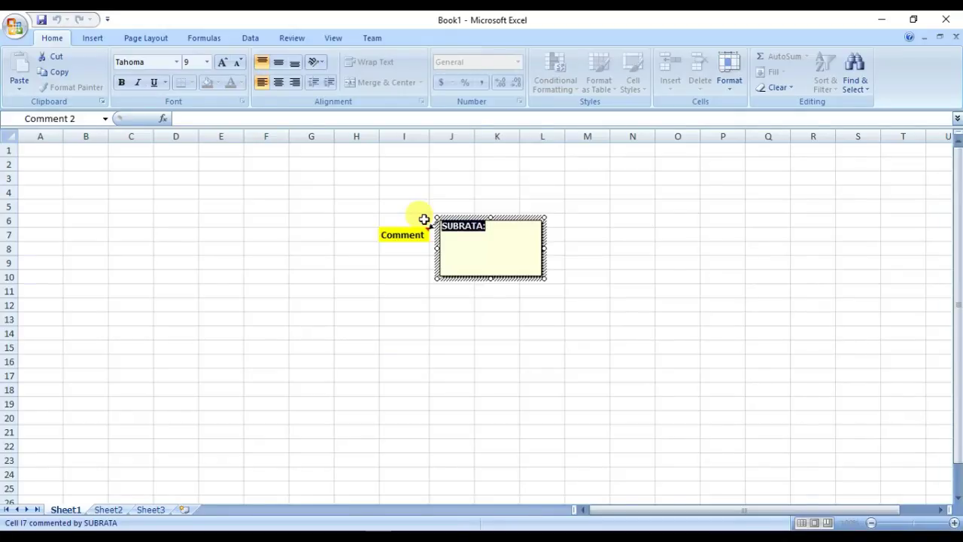
key(Delete)
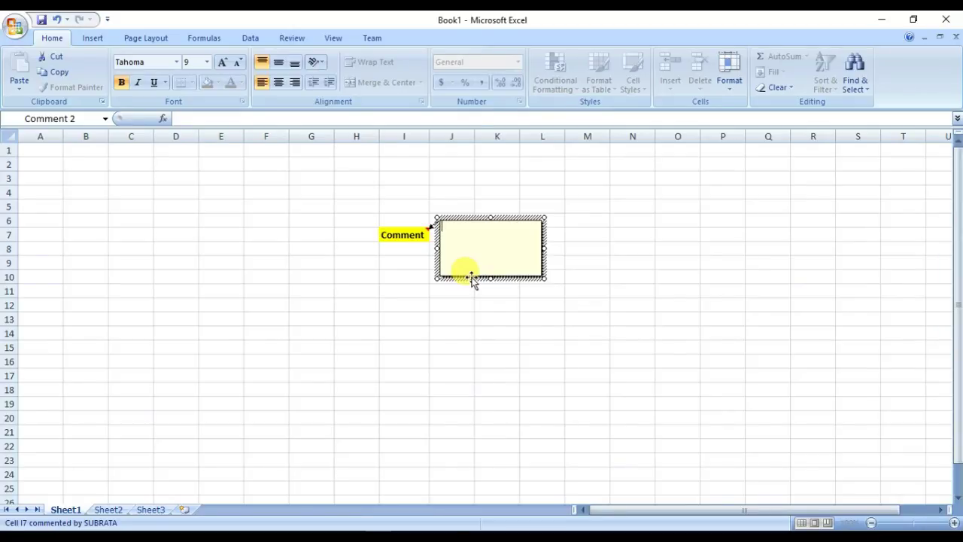
right_click(472, 277)
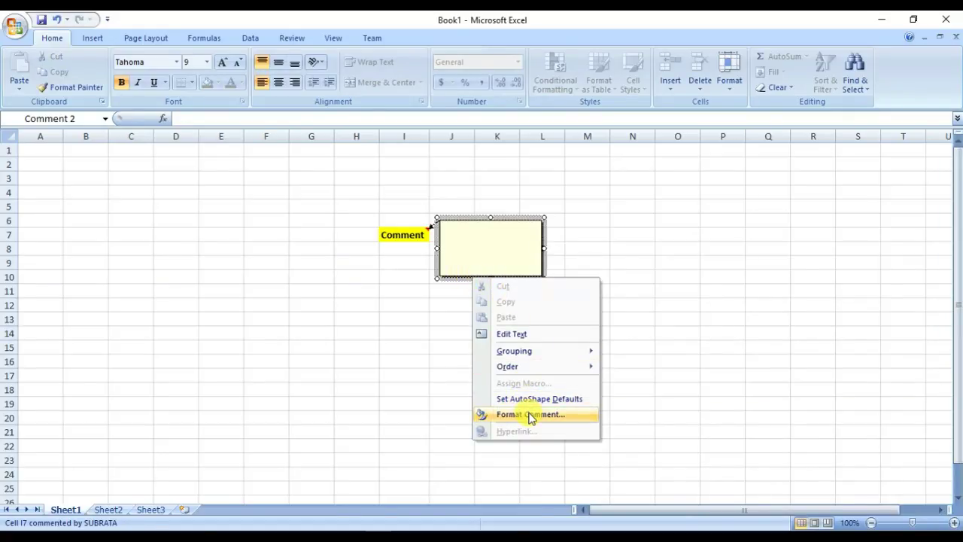
click(480, 249)
right_click(481, 243)
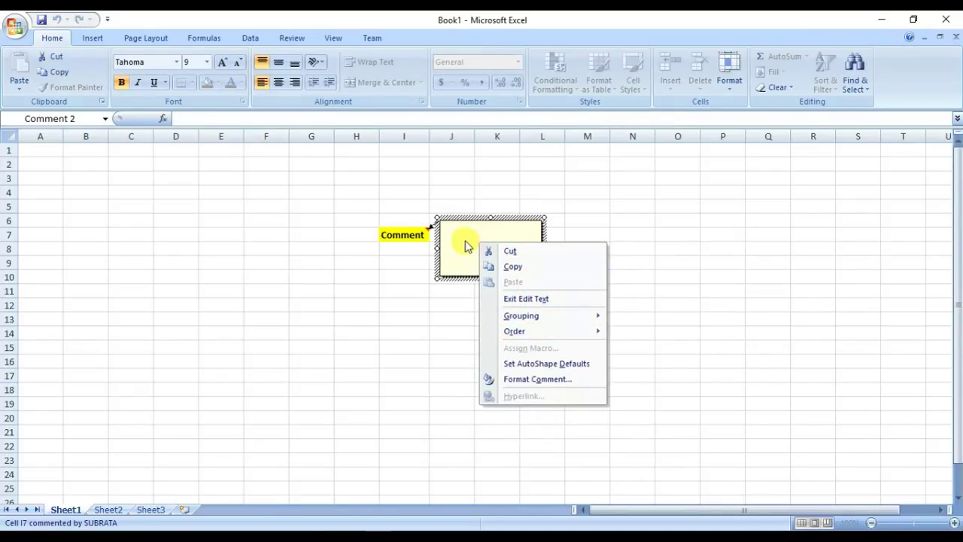
click(463, 242)
right_click(467, 240)
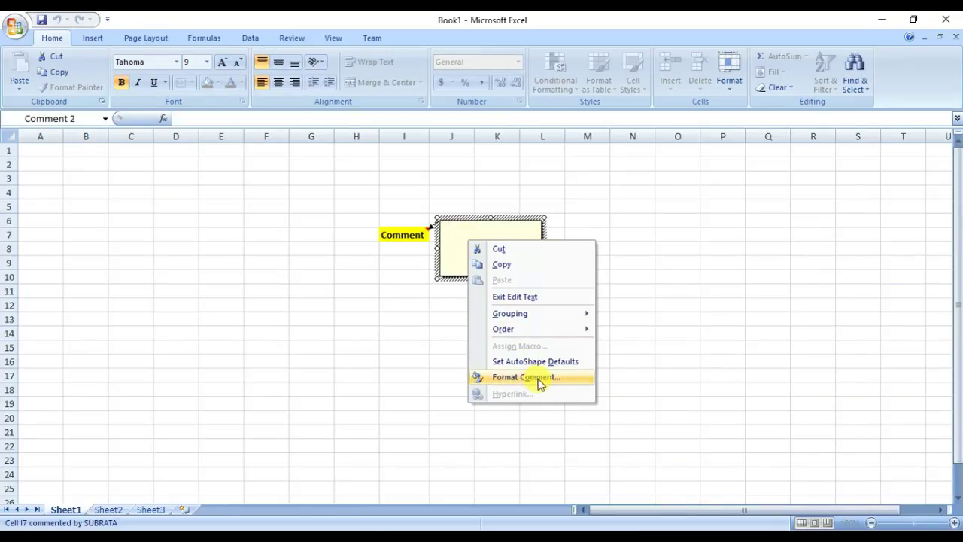
click(527, 377)
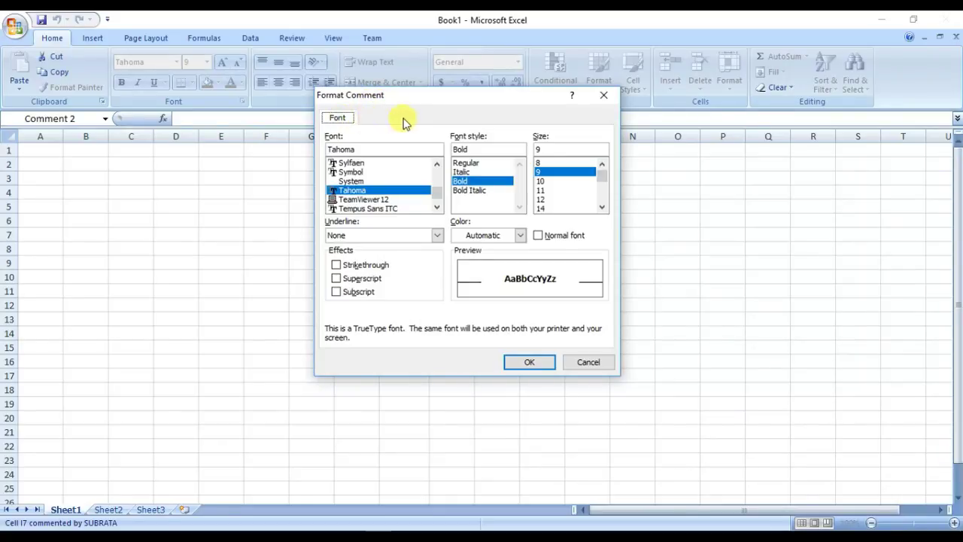
click(604, 96)
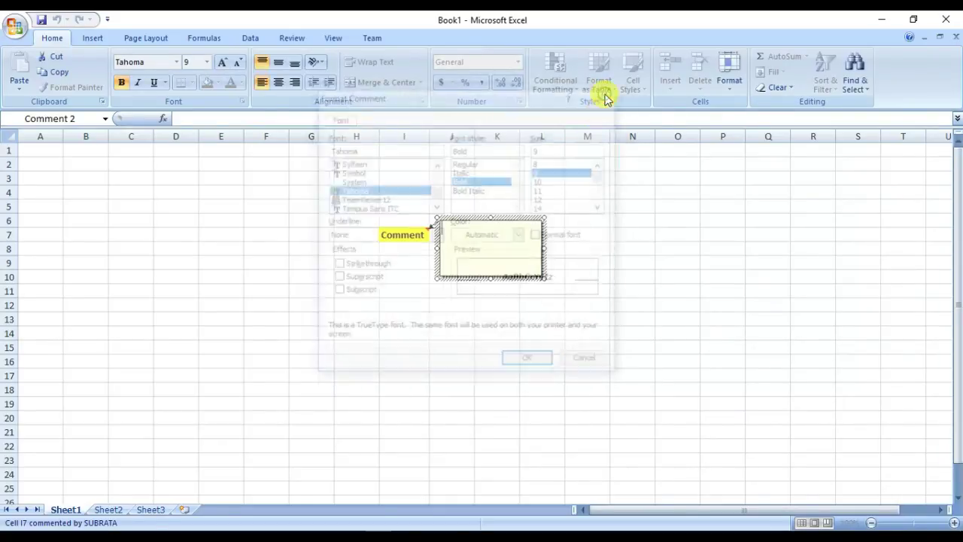
Step: In Format Comment's Colors and Lines, reach Fill Effects' Picture tab and Select Picture
right_click(469, 278)
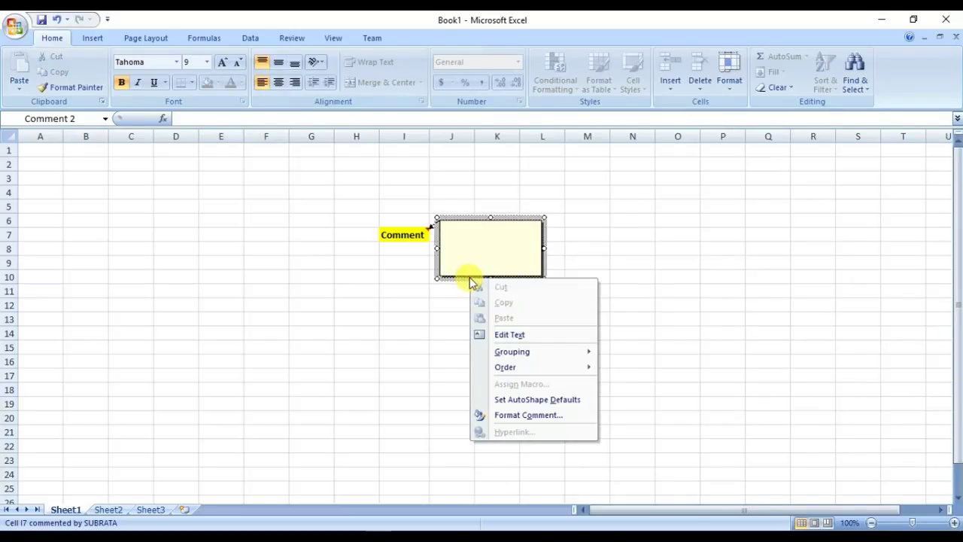
click(529, 415)
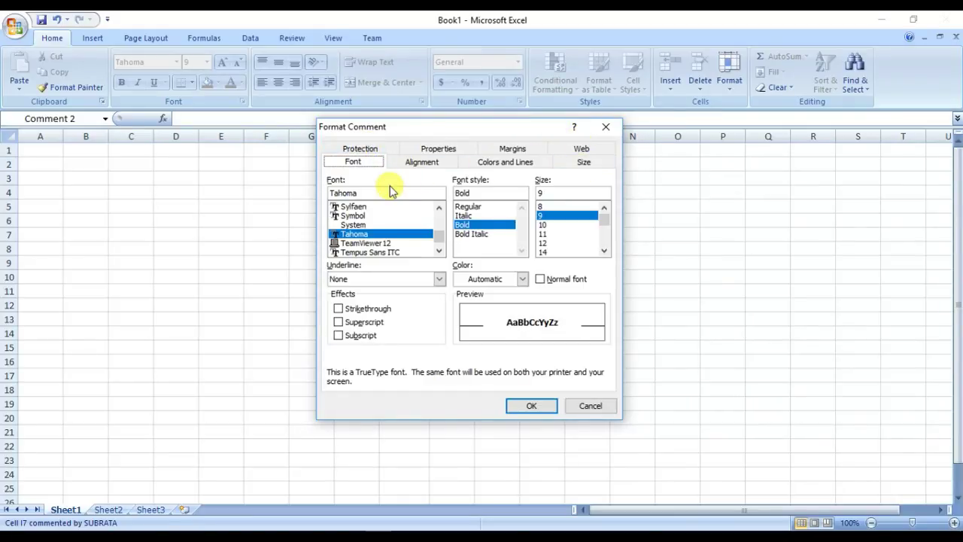
click(496, 165)
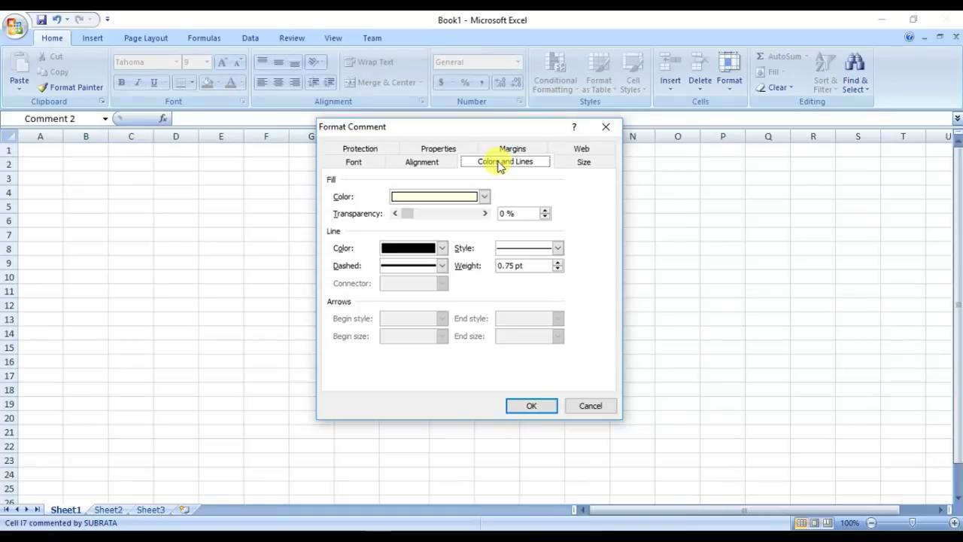
click(357, 197)
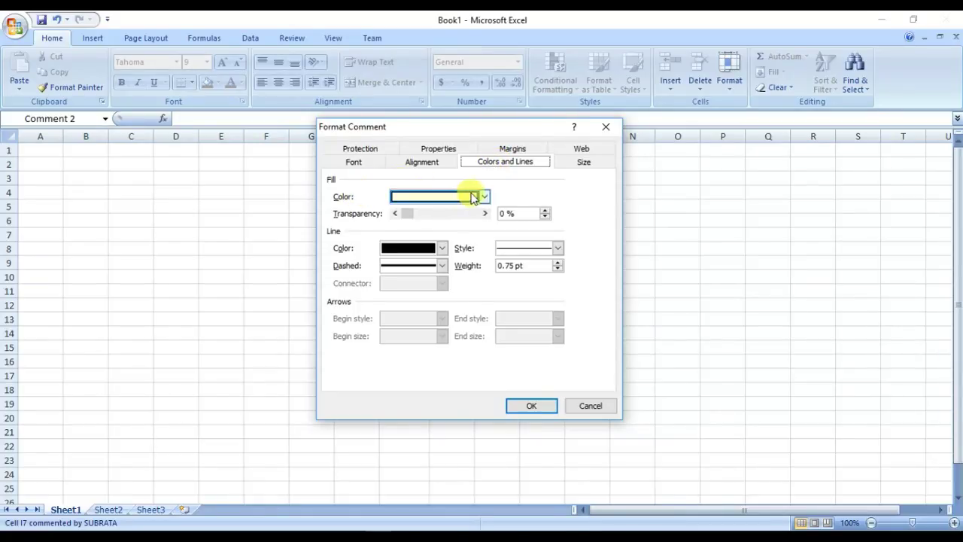
click(484, 197)
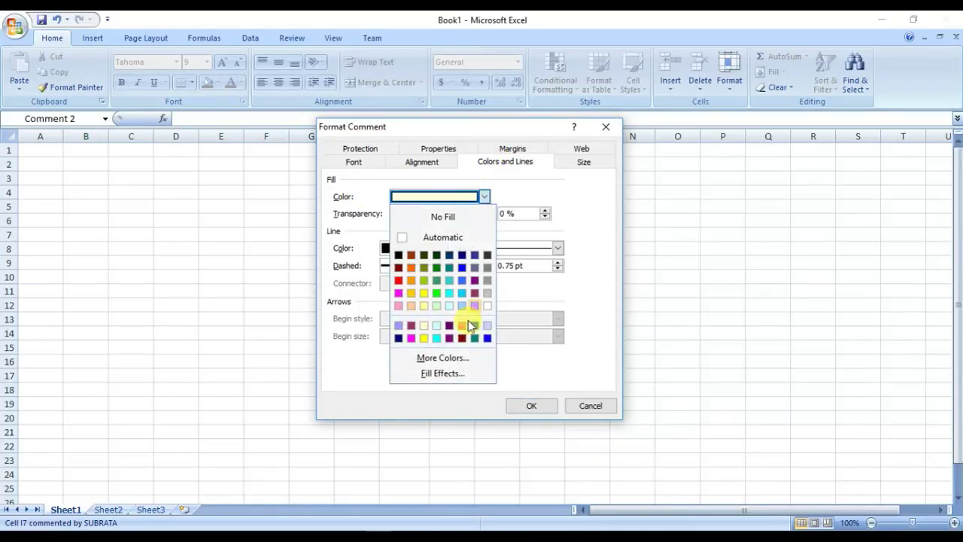
click(444, 374)
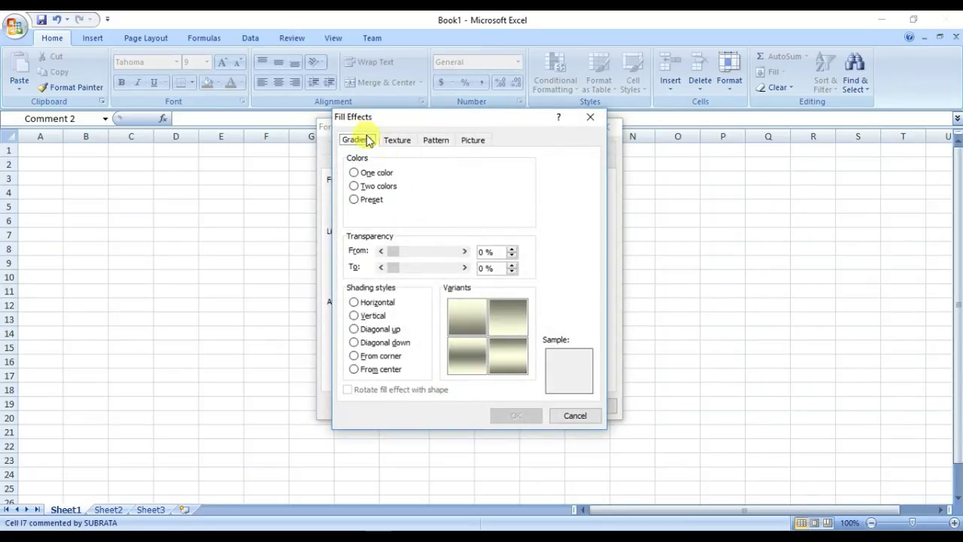
drag(384, 121, 423, 120)
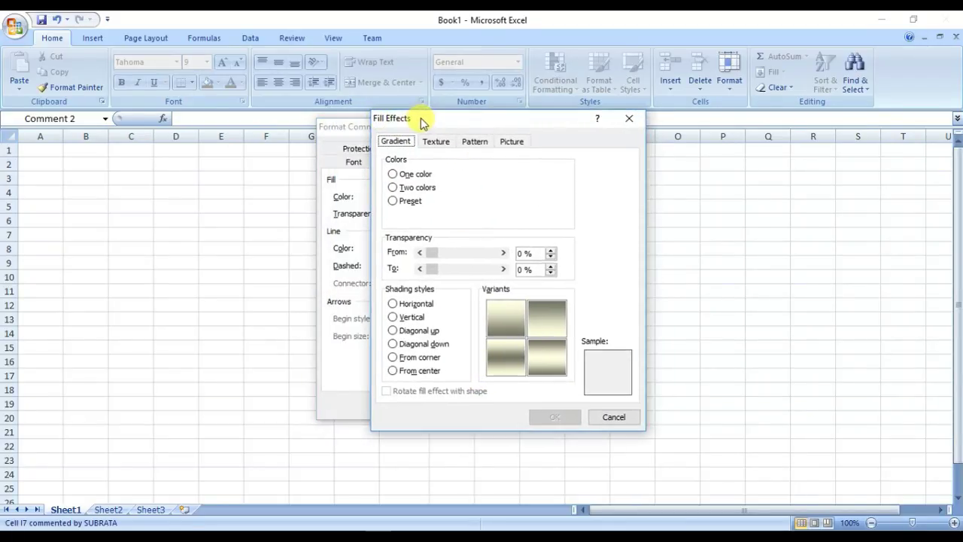
click(512, 143)
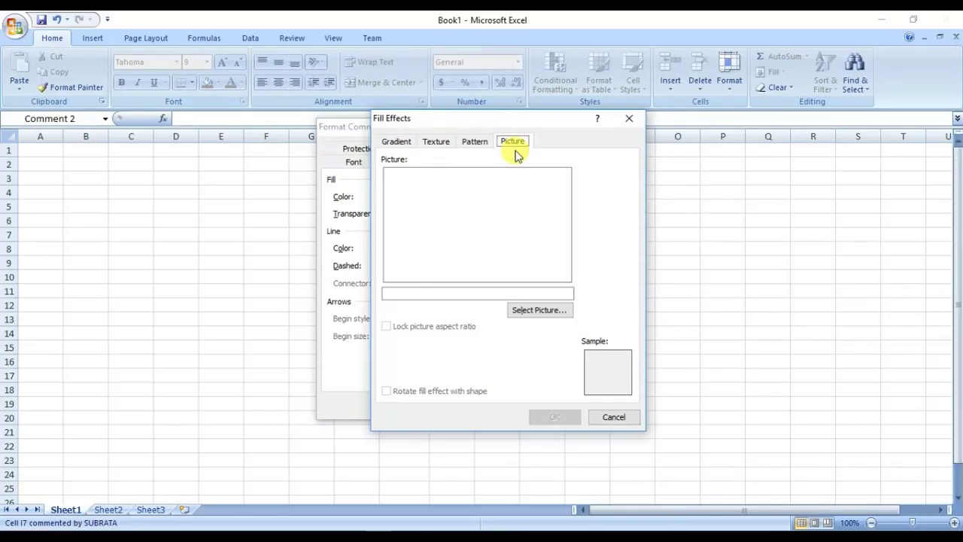
click(550, 311)
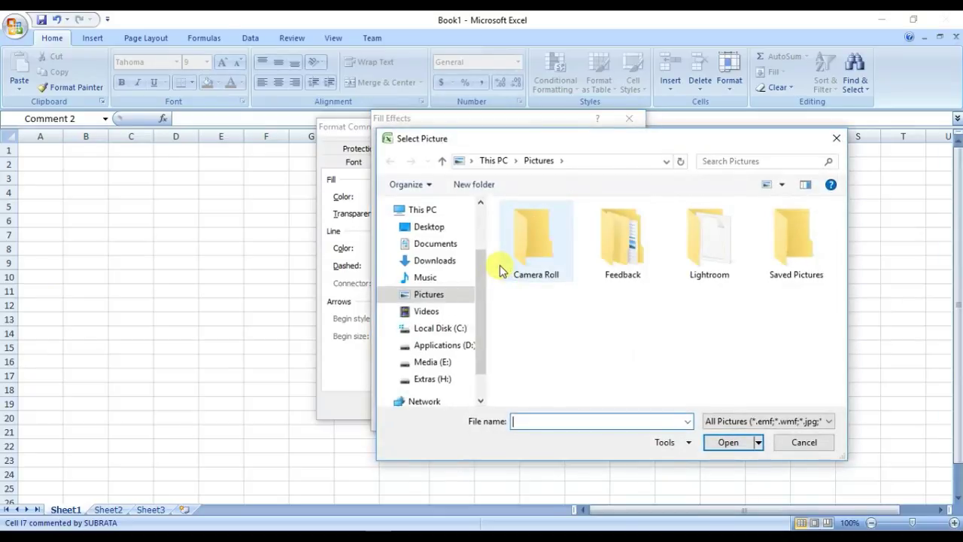
Step: Fill the comment with 'sp tutorials cover.png' from the Desktop and confirm both dialogs
click(439, 232)
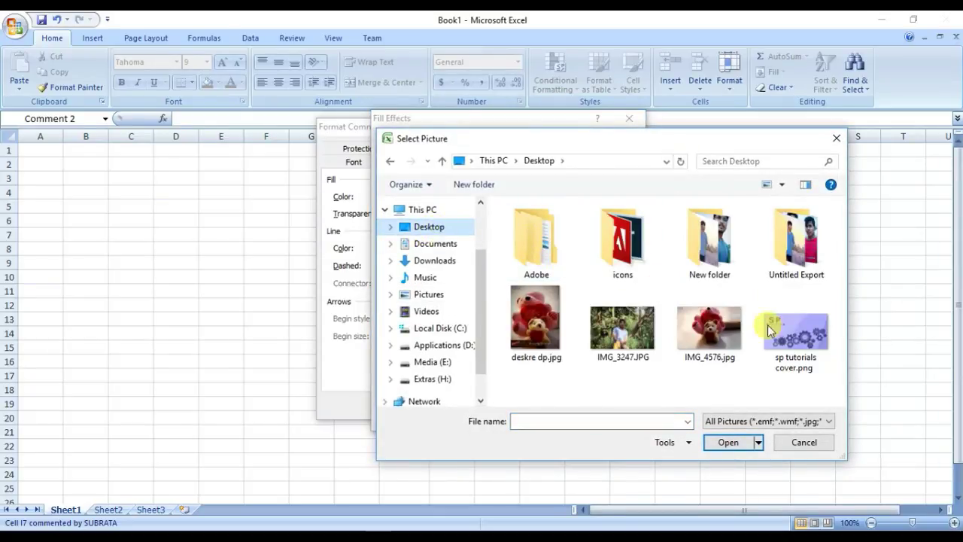
double_click(802, 341)
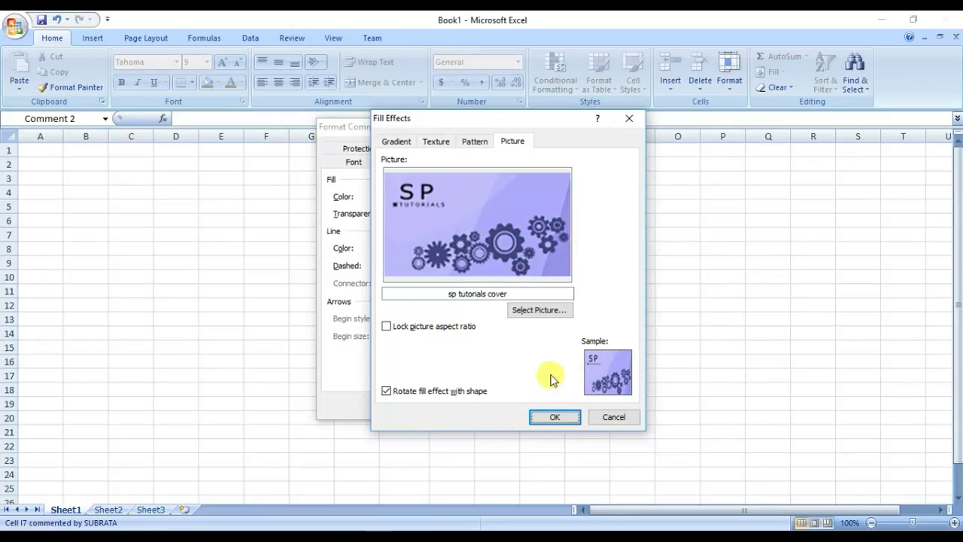
click(555, 418)
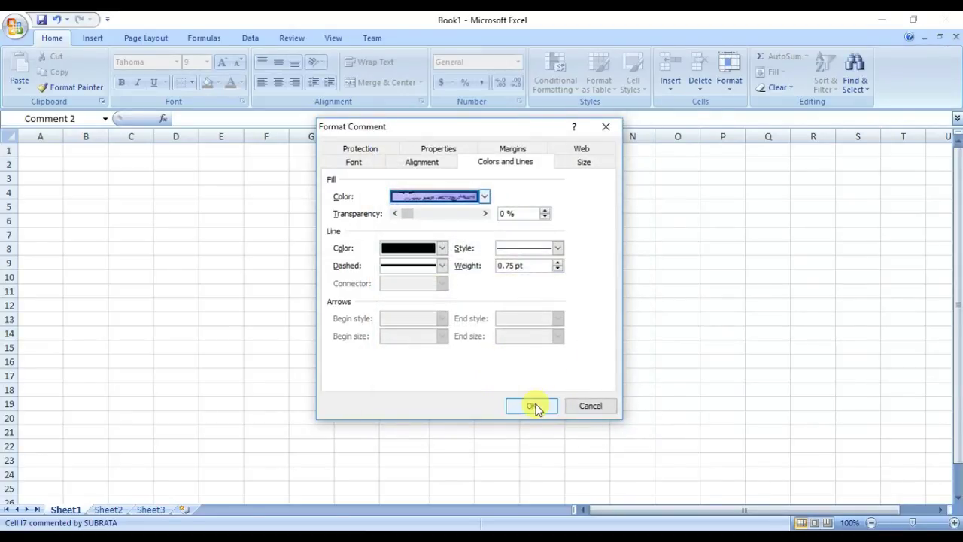
click(533, 407)
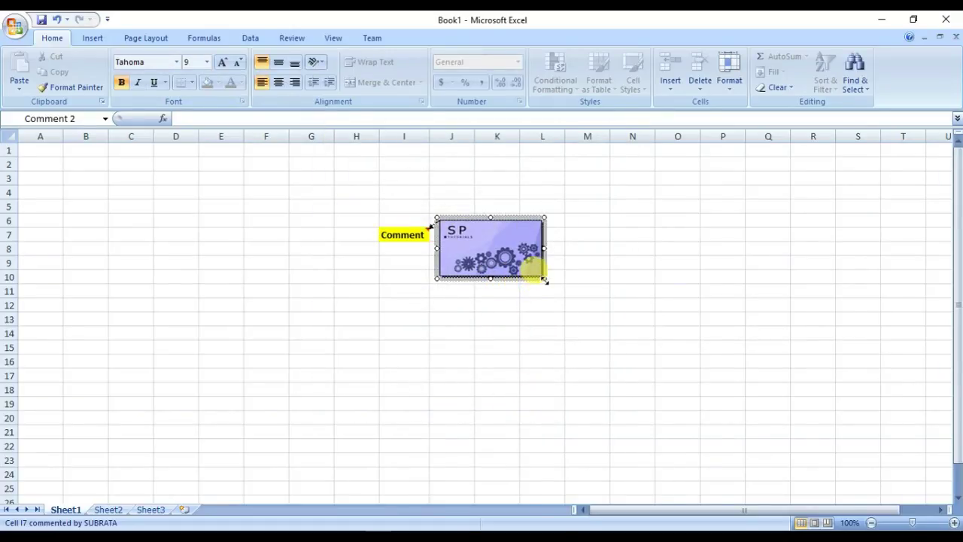
Step: Enlarge I7's picture comment so it stretches across columns J to P, down to row 20
drag(545, 278, 672, 385)
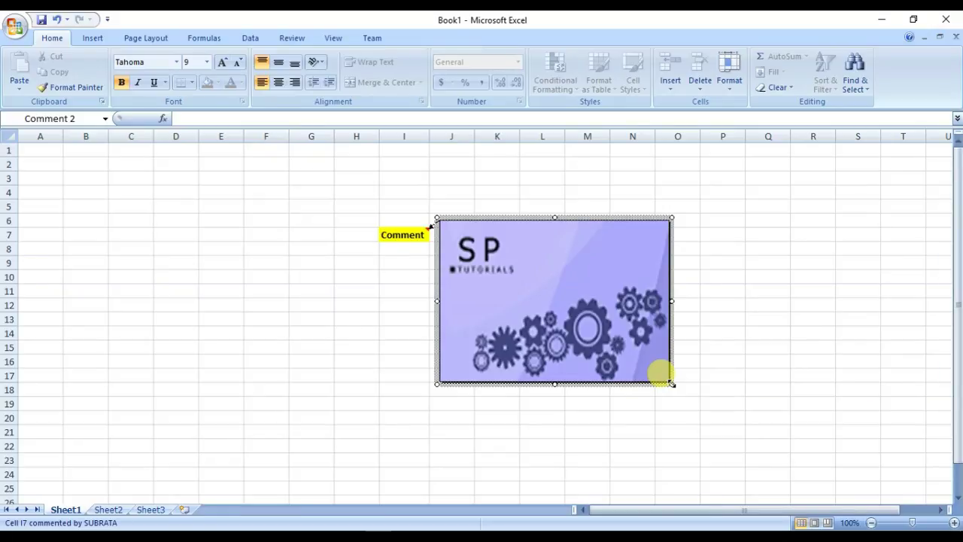
mouse_move(671, 384)
mouse_down()
mouse_move(549, 282)
mouse_move(737, 411)
mouse_up()
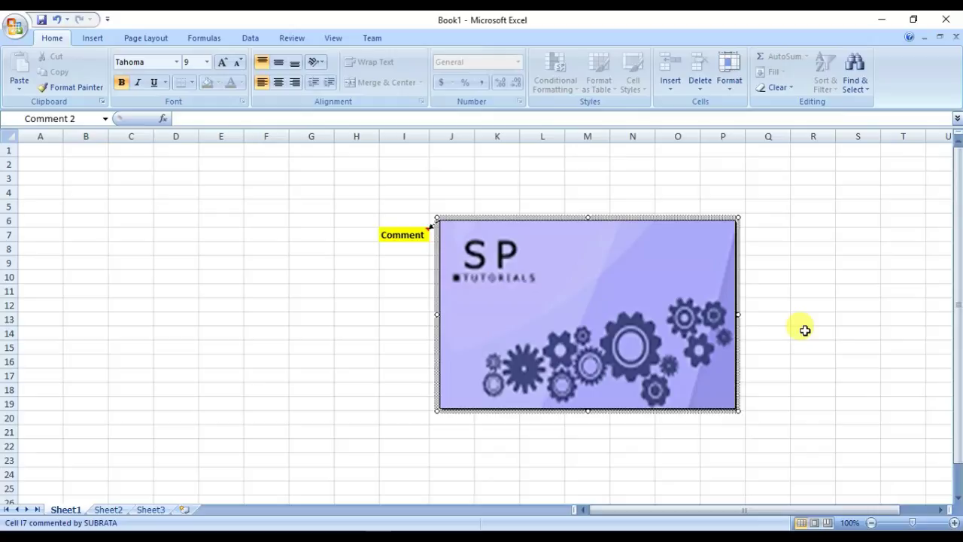
Step: Finish editing the enlarged comment, leaving only I7's red comment marker visible
click(805, 330)
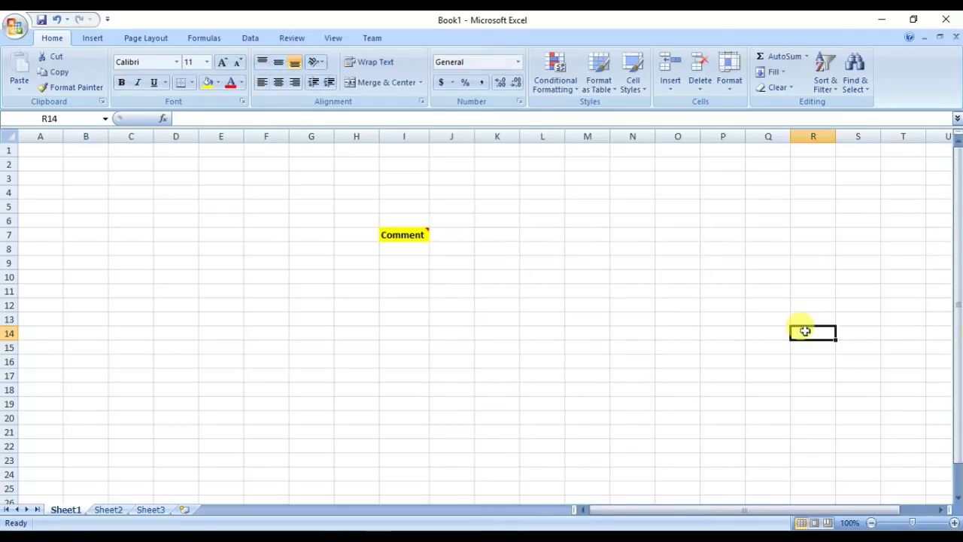